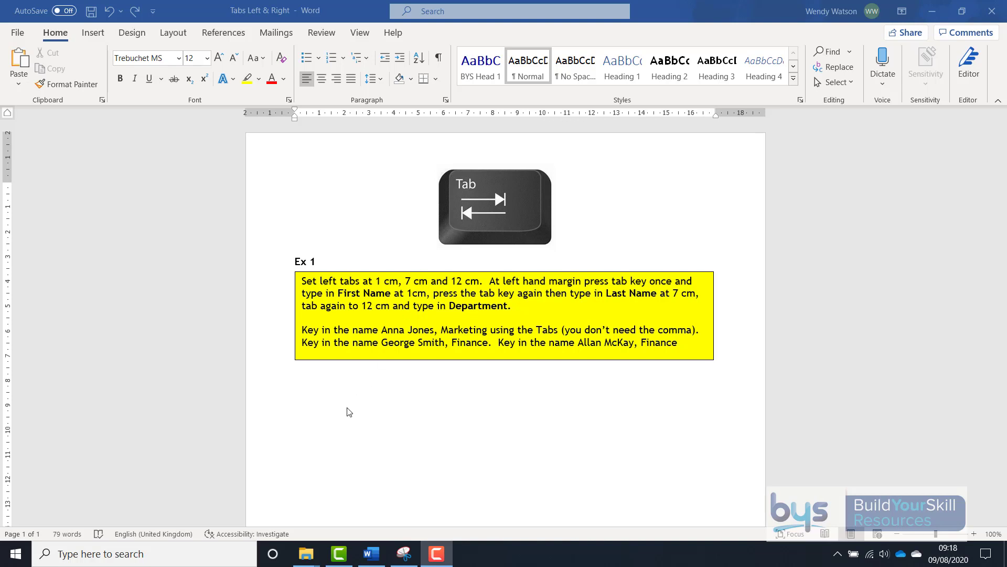
# - Below the yellow instruction box, enter the headings First Name, Last Name and Department, spaced with the default tab stops
pyautogui.click(295, 402)
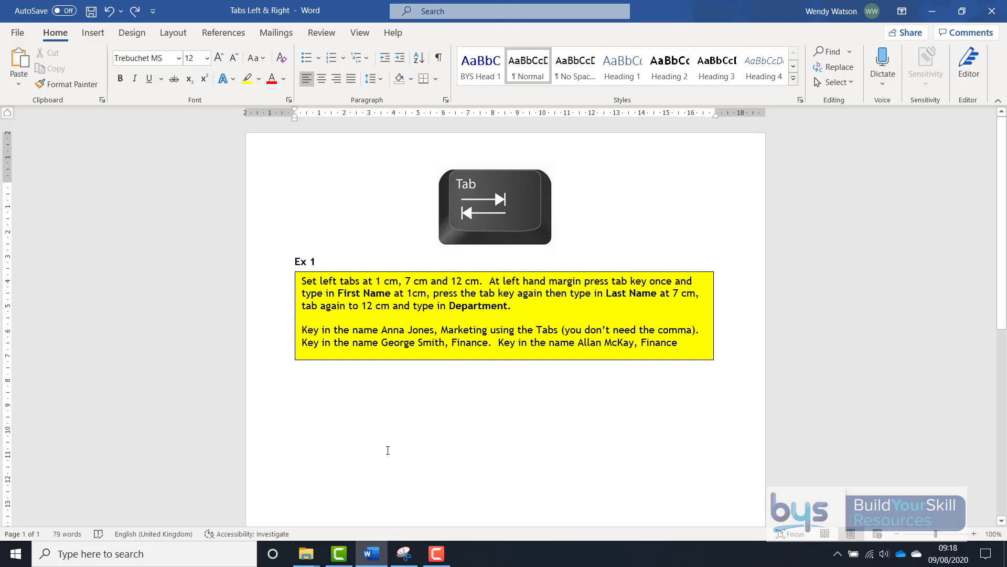
pyautogui.press('Tab')
pyautogui.press('Tab')
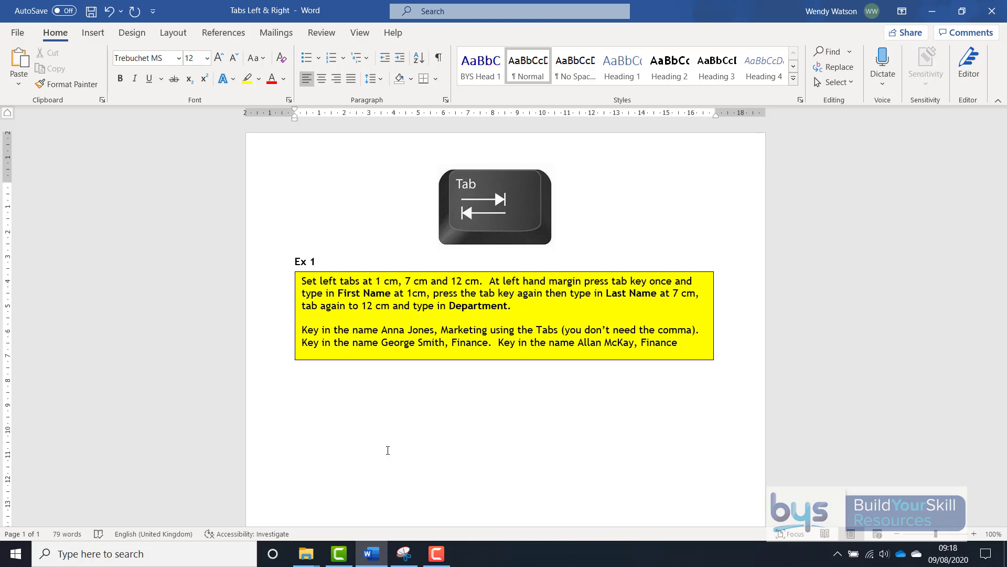
pyautogui.write('First Name')
pyautogui.press('Tab')
pyautogui.write('Last ')
pyautogui.write('Name')
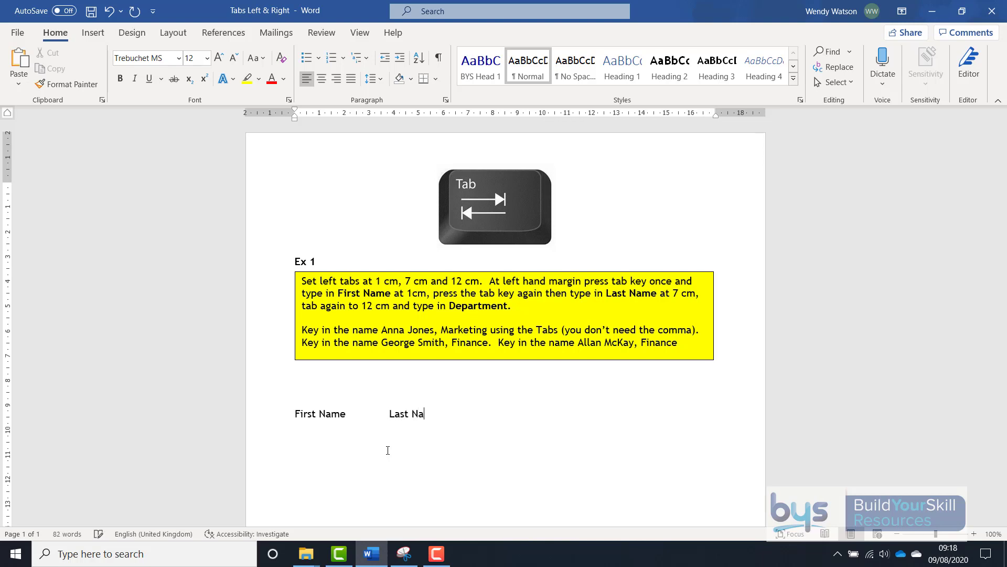
pyautogui.press('Tab')
pyautogui.write('Department')
# - Add a line under the headings with the first listed person's first name, last name and the department Marketing, aligned with default tabs
pyautogui.press('Return')
pyautogui.press('BackSpace')
pyautogui.press('BackSpace')
pyautogui.press('BackSpace')
pyautogui.press('BackSpace')
pyautogui.write('Anna')
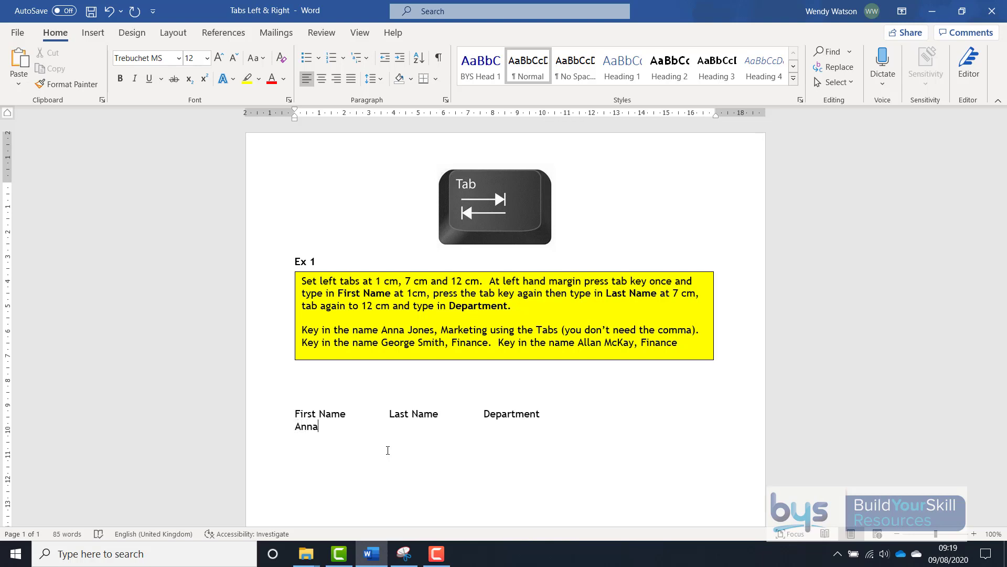
pyautogui.press('Tab')
pyautogui.press('Tab')
pyautogui.press('Tab')
pyautogui.write('Jones')
pyautogui.press('Tab')
pyautogui.write('Marketing')
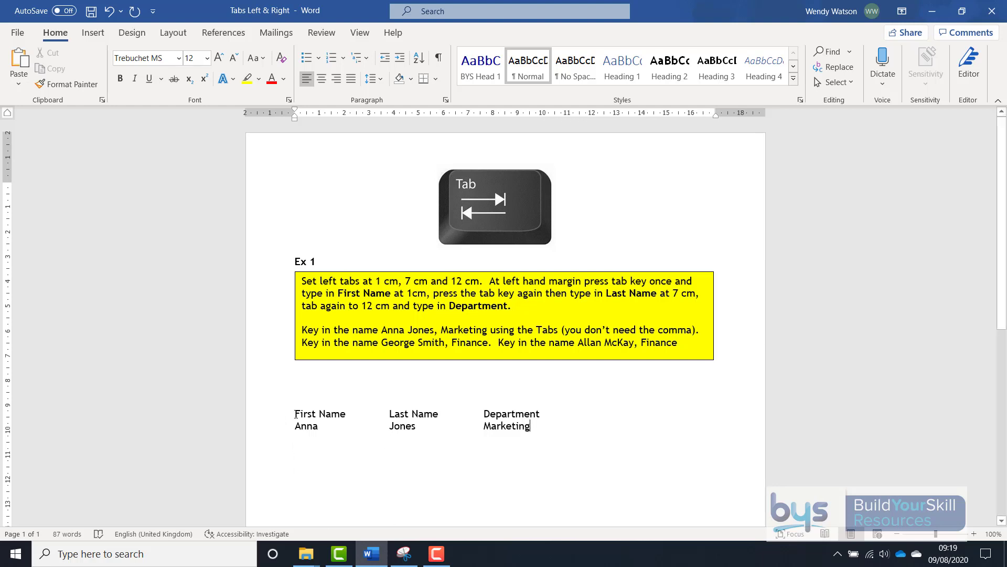
# - Delete the heading line and the Marketing line below it
pyautogui.moveTo(286, 415); pyautogui.dragTo(551, 426)
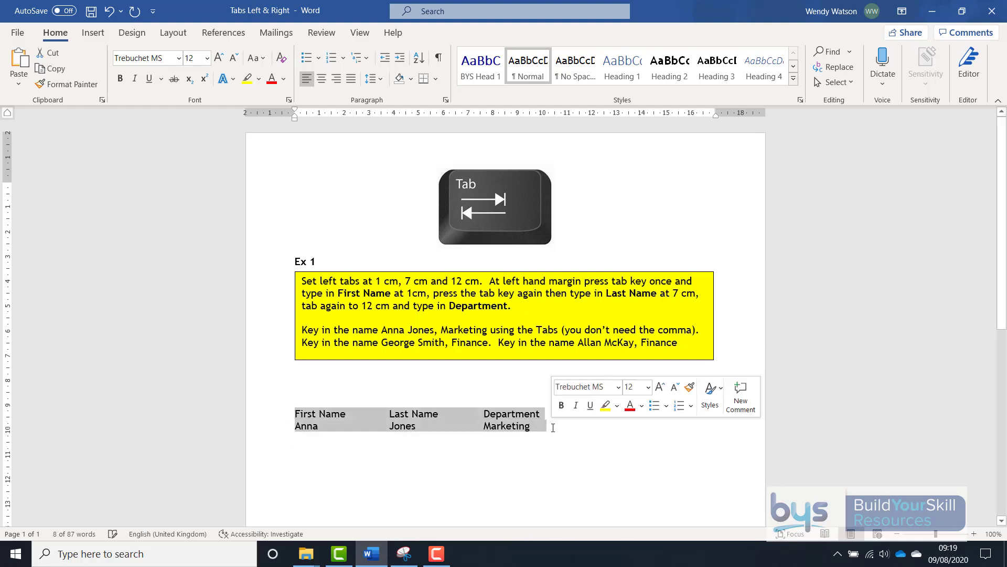
pyautogui.press('Delete')
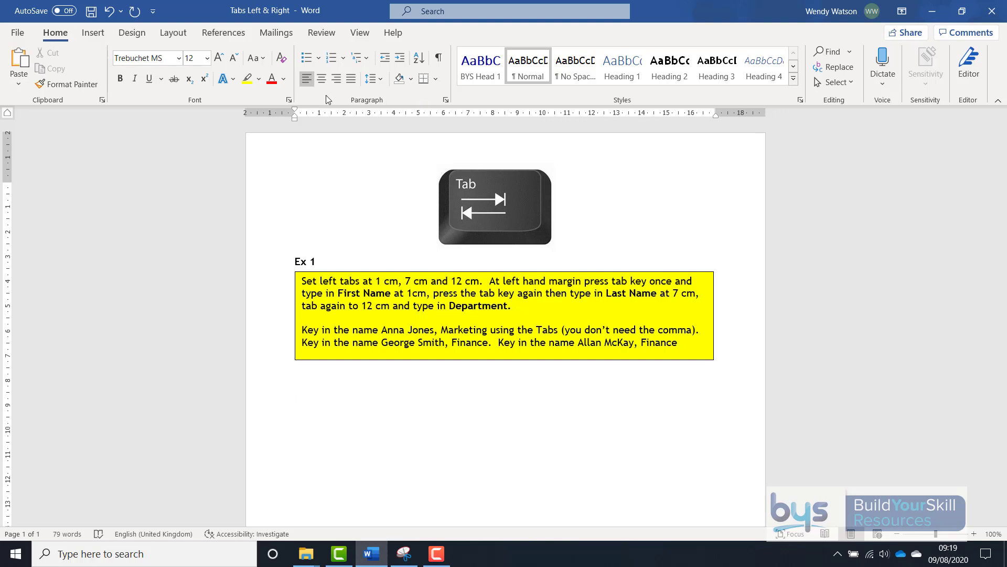
# - Set left-aligned tab stops without leader at 1 cm, 7 cm and 12 cm for the empty line below the instructions
pyautogui.click(447, 102)
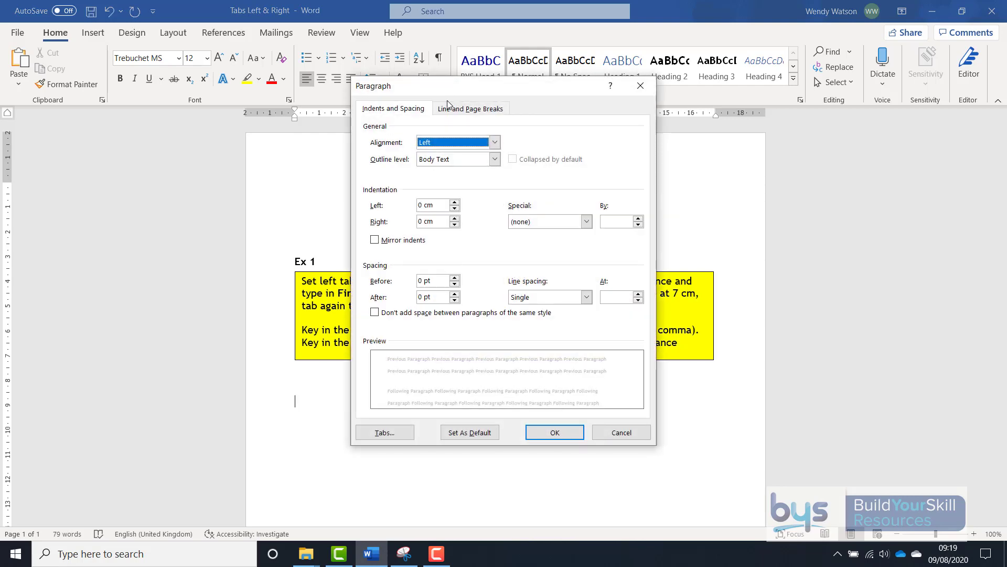
pyautogui.click(385, 433)
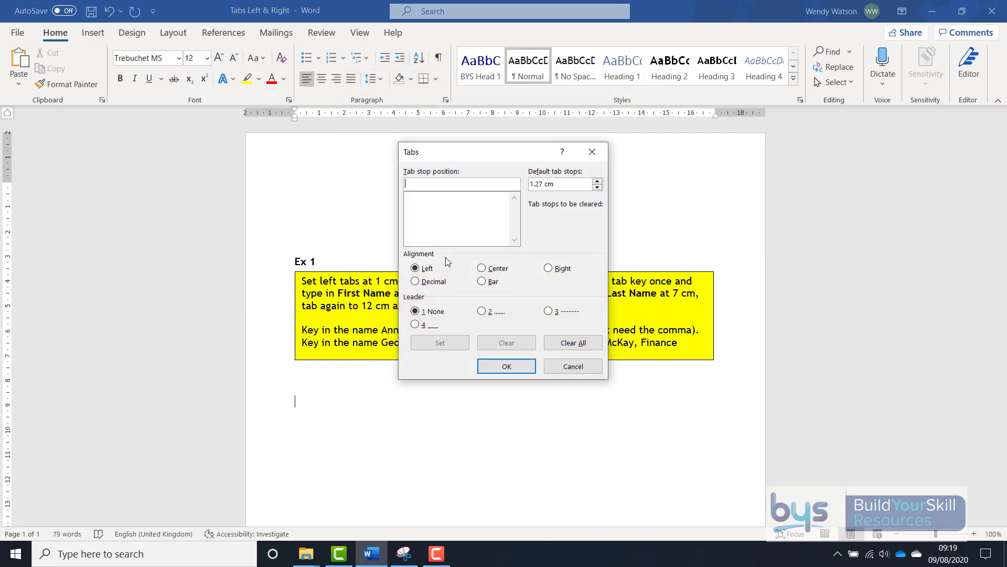
pyautogui.moveTo(484, 153); pyautogui.dragTo(641, 153)
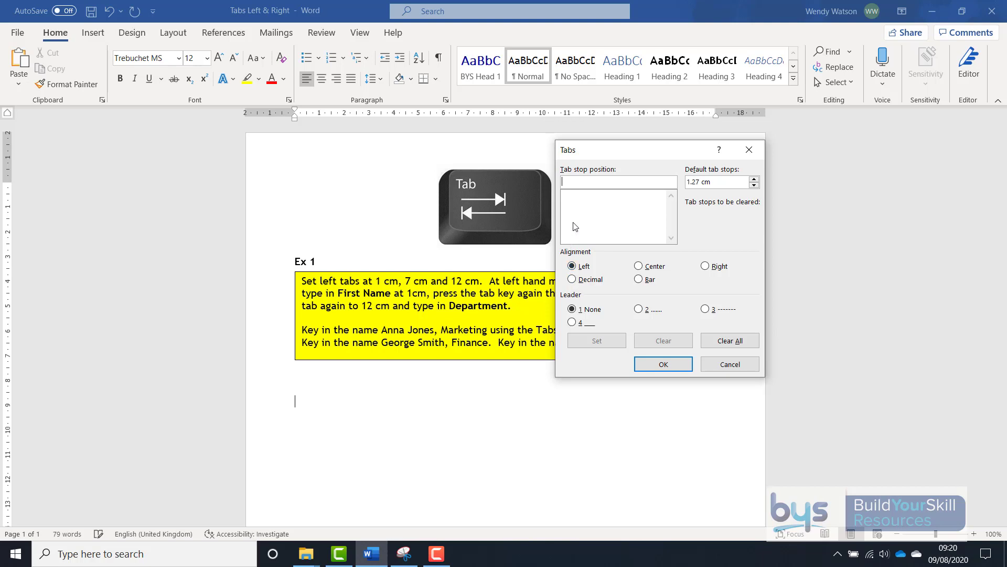
pyautogui.write('1')
pyautogui.click(579, 344)
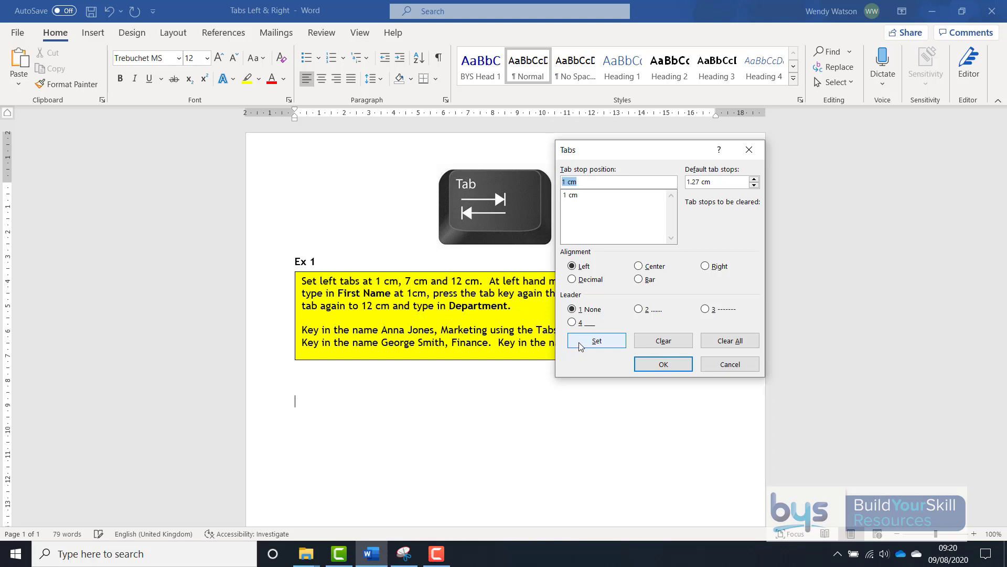
pyautogui.write('7')
pyautogui.click(581, 341)
pyautogui.write('12')
pyautogui.click(594, 341)
pyautogui.click(662, 366)
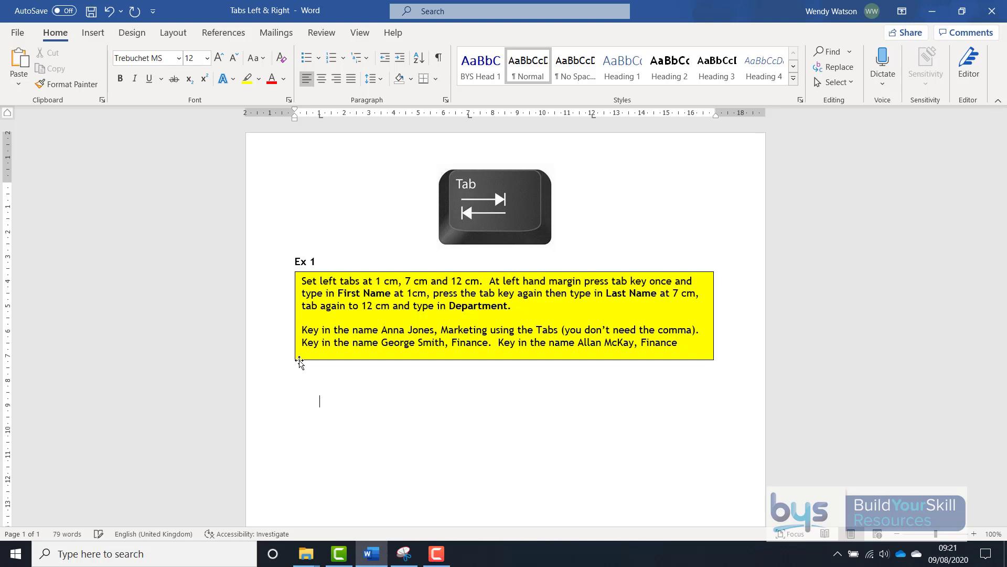
# - Enter the headings First Name at the 1 cm tab, Last Name at 7 cm and Department at 12 cm
pyautogui.write('First Name')
pyautogui.press('Tab')
pyautogui.write('Last Name')
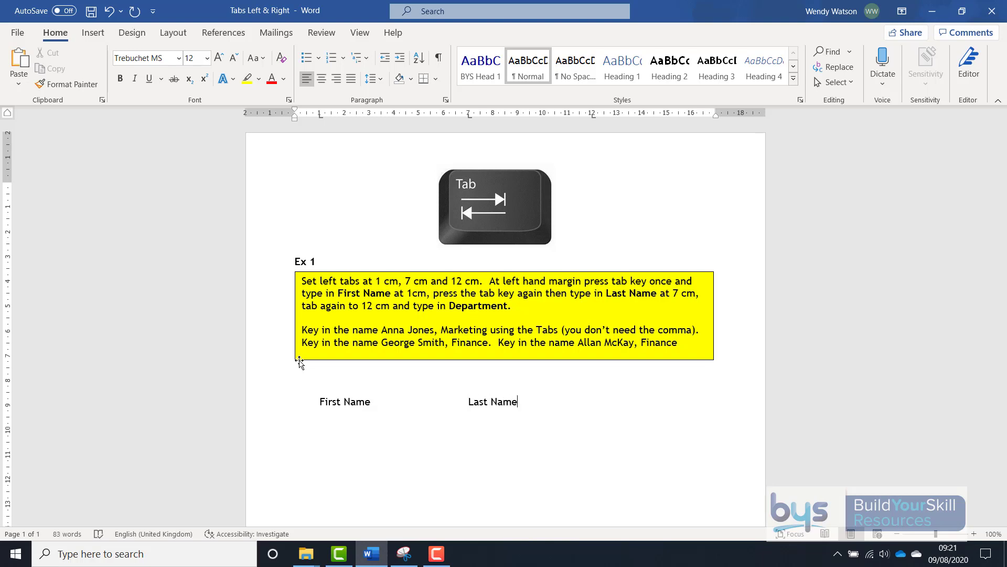
pyautogui.press('Tab')
pyautogui.write('Departmen')
pyautogui.write('t')
# - Add a tabbed line under the headings with the first listed person's first name, last name and the department Marketing
pyautogui.press('Return')
pyautogui.press('Tab')
pyautogui.write('Anna')
pyautogui.press('Tab')
pyautogui.write('Jones\t')
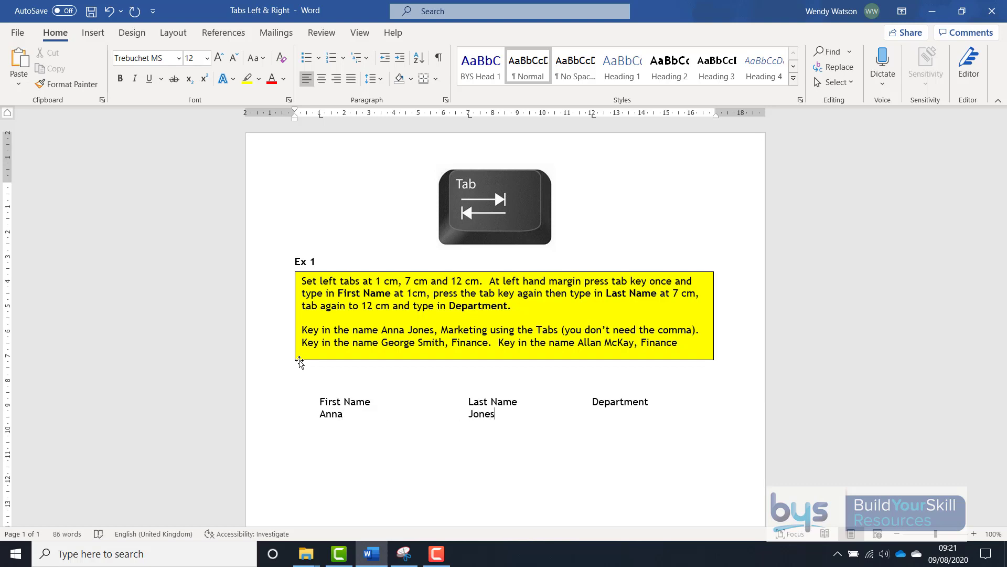
pyautogui.write('Marketing')
# - Add another tabbed line with the second listed person's first name, last name and the department Finance
pyautogui.press('Return')
pyautogui.write('George\tSmith\t')
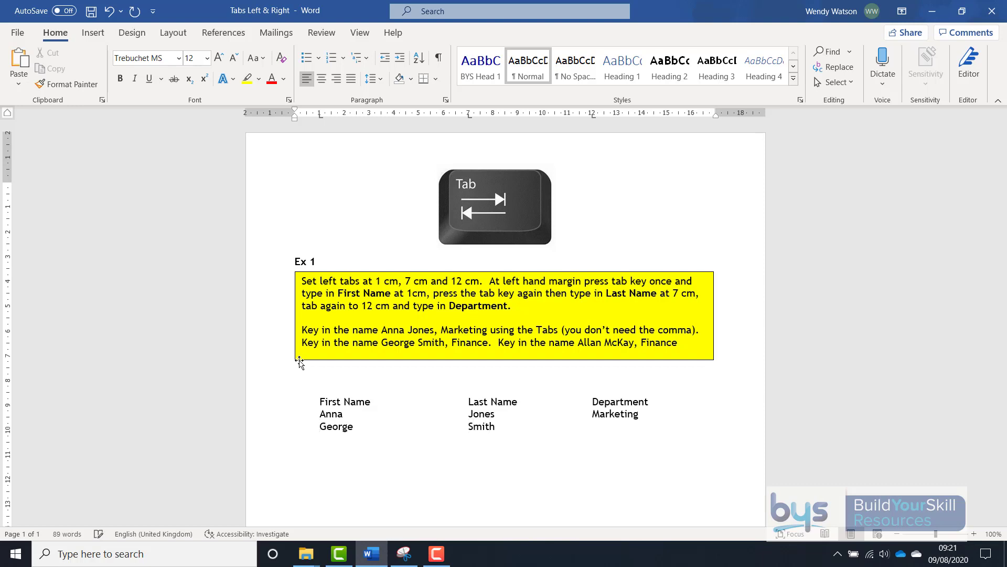
pyautogui.write('Finance')
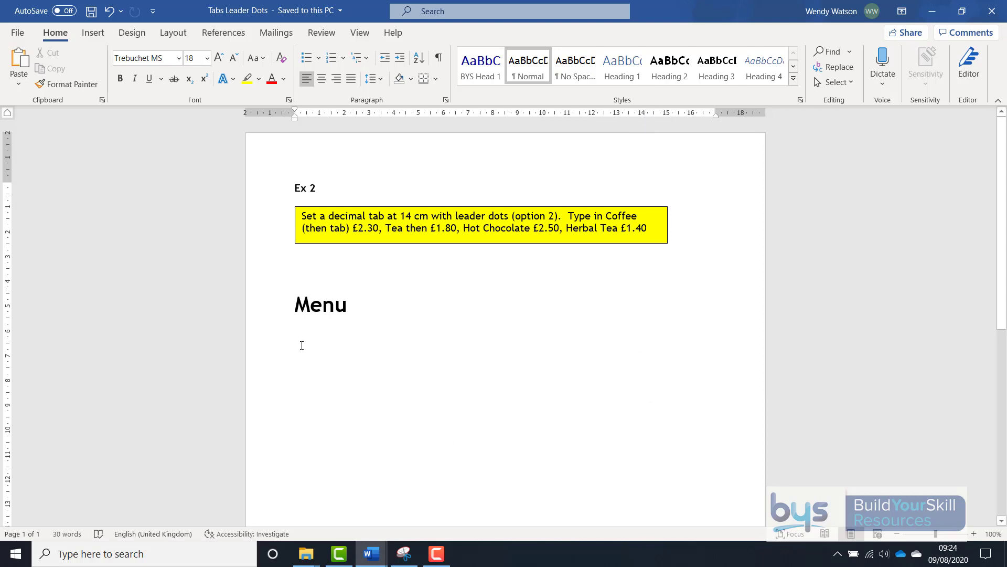
# - In the Tabs Leader Dots document, set a decimal tab stop at 14 cm with dot leader option 2 for the line below Menu
pyautogui.click(445, 99)
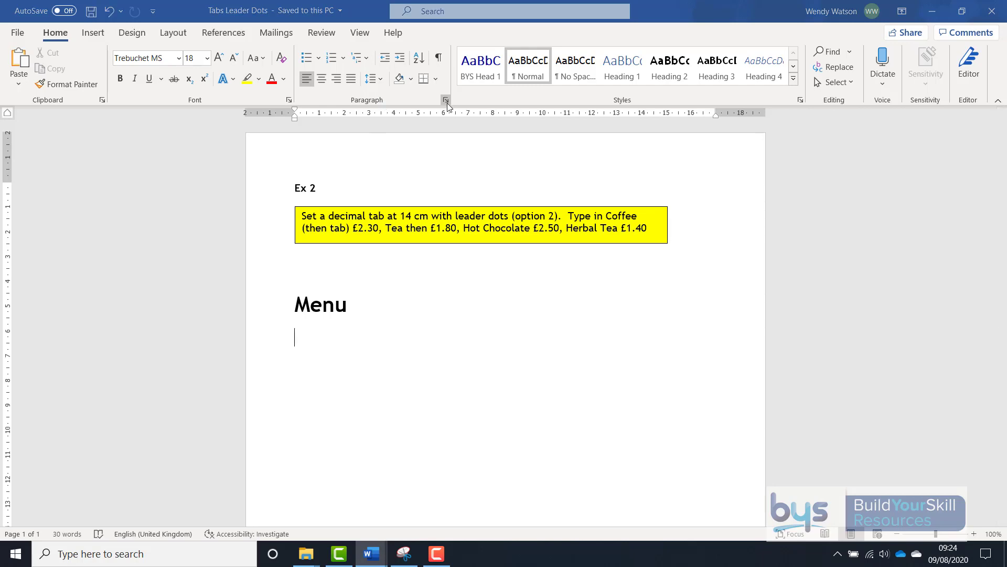
pyautogui.click(372, 439)
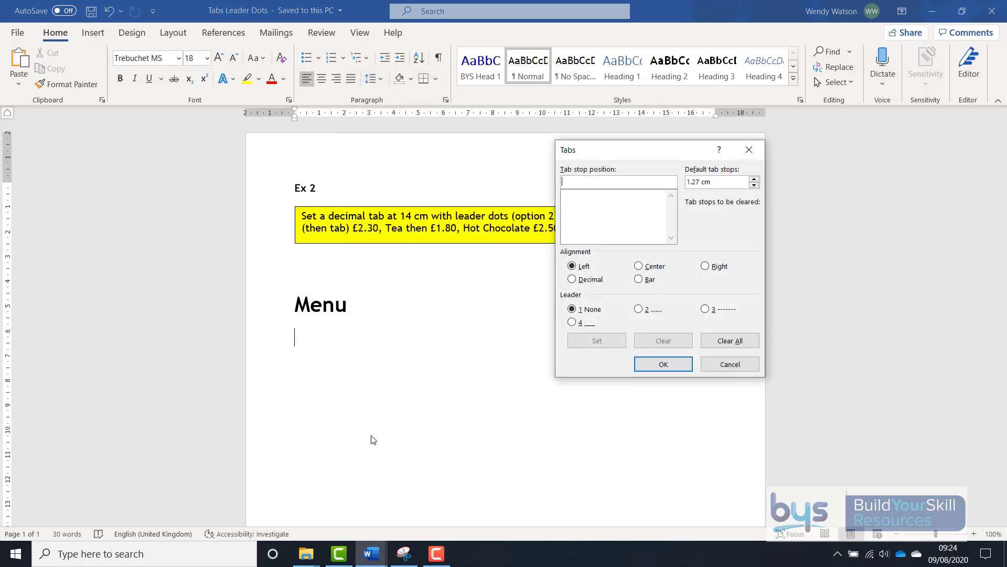
pyautogui.write('14')
pyautogui.click(573, 280)
pyautogui.click(638, 309)
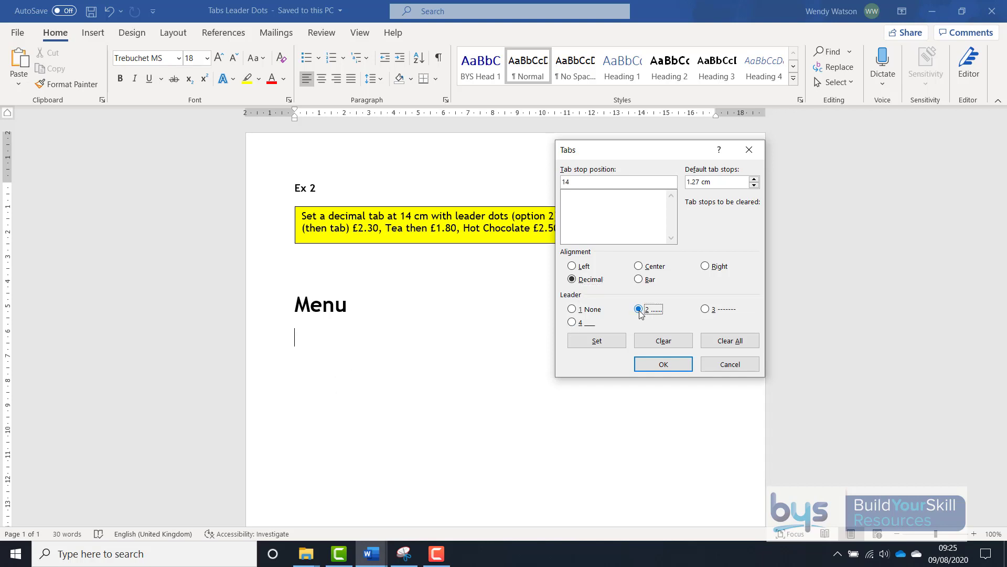
pyautogui.click(595, 341)
pyautogui.click(660, 367)
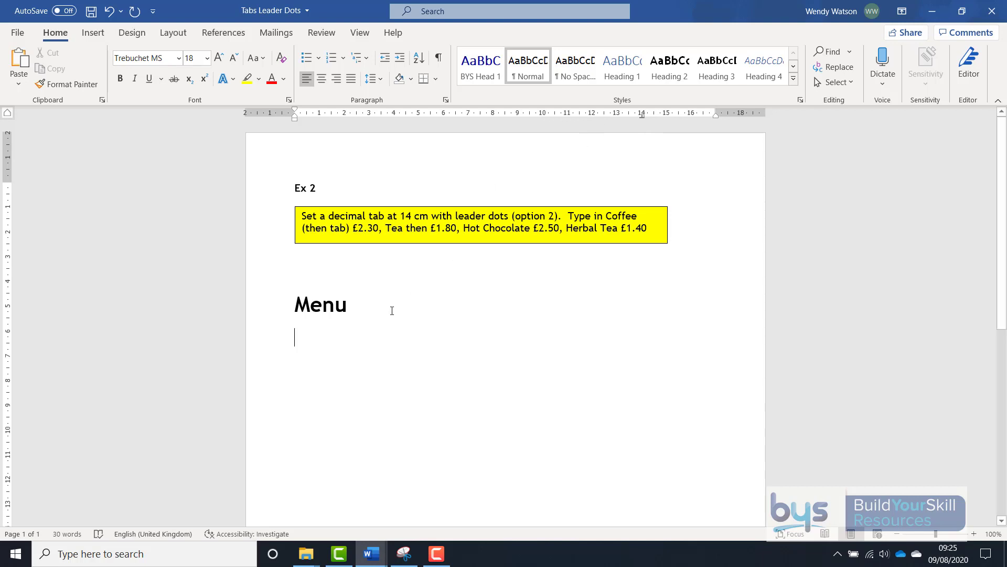
# - Enter the menu lines Coffee at £2.30 and Tea at £1.80, with each price tabbed to the decimal stop
pyautogui.write('Coa')
pyautogui.press('BackSpace')
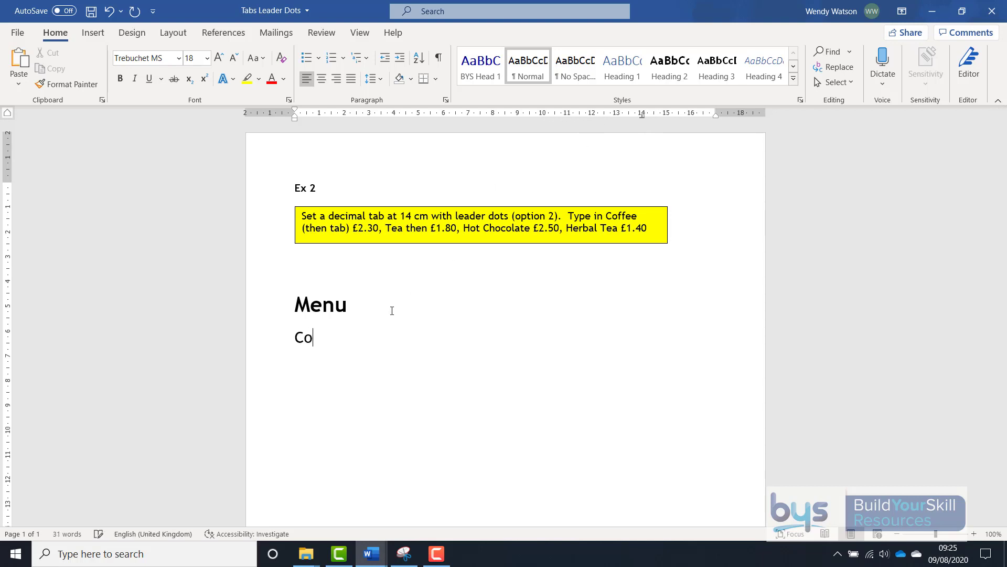
pyautogui.write('ffee')
pyautogui.press('Tab')
pyautogui.write('£2.30')
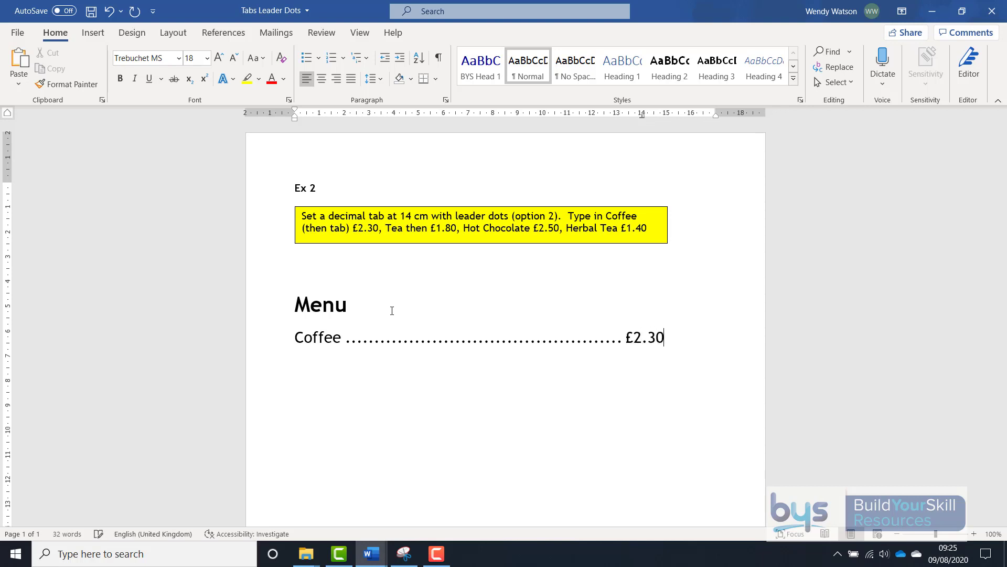
pyautogui.press('Return')
pyautogui.write('Tea')
pyautogui.press('Tab')
pyautogui.write('£1.80')
# - Add a menu line for Hot Chocolate with the price £2.50 at the decimal tab
pyautogui.press('Return')
pyautogui.write('Hot cho')
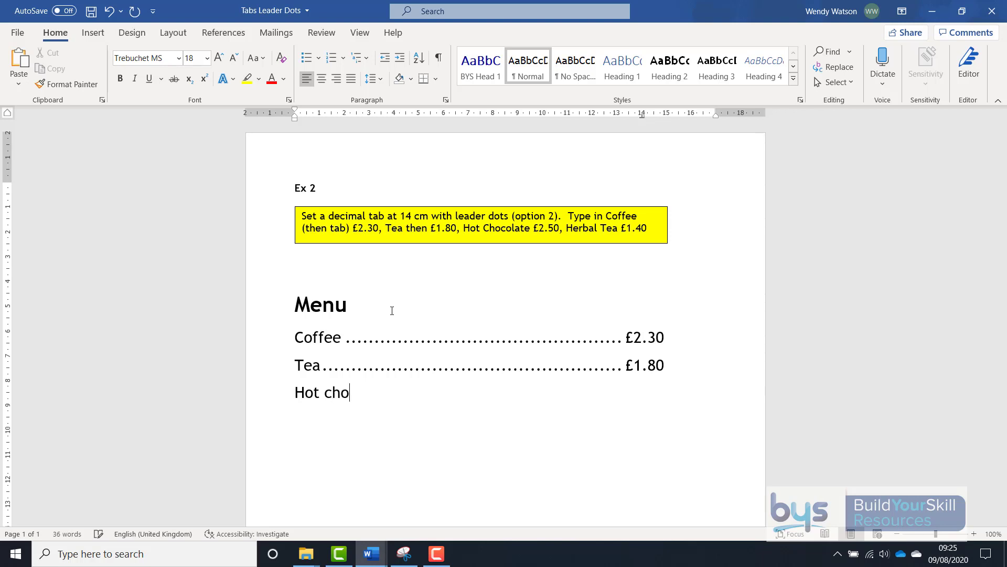
pyautogui.press('BackSpace')
pyautogui.press('BackSpace')
pyautogui.press('BackSpace')
pyautogui.write('Chocolat')
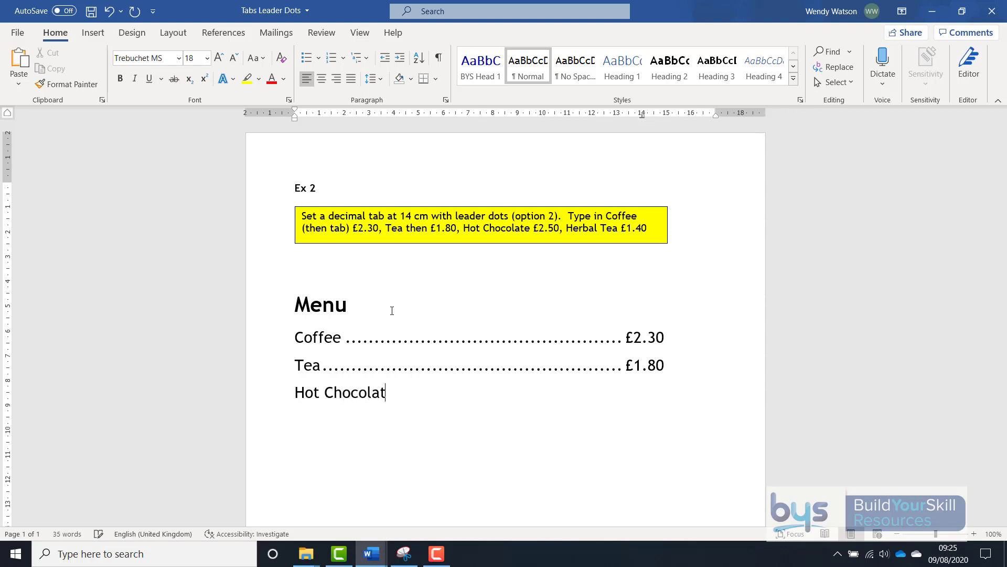
pyautogui.write('e')
pyautogui.press('Tab')
pyautogui.write('£2.50')
# - Add a menu line reading Example with the price £100.00 at the decimal tab
pyautogui.press('Return')
pyautogui.write('Example')
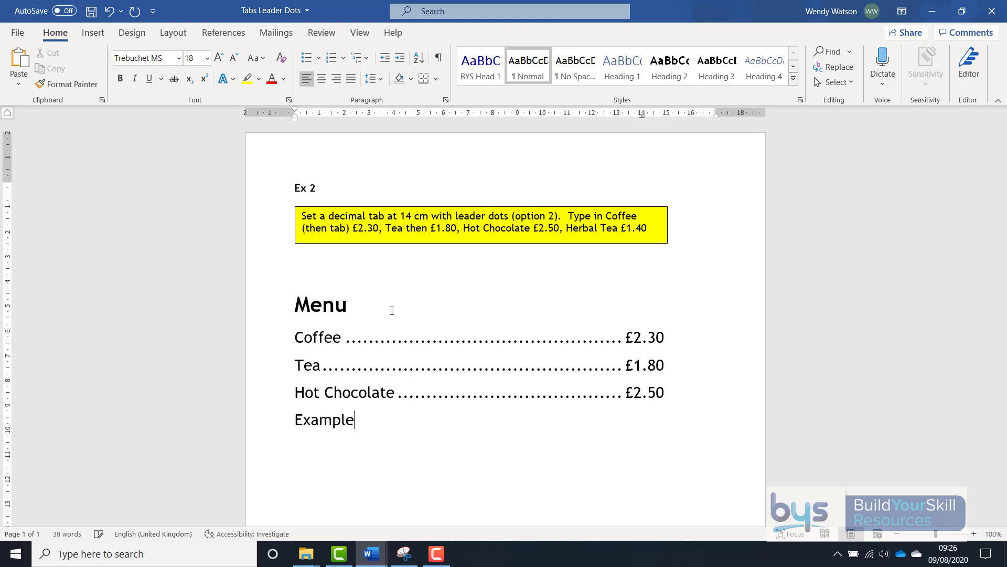
pyautogui.press('Tab')
pyautogui.write('£100.00')
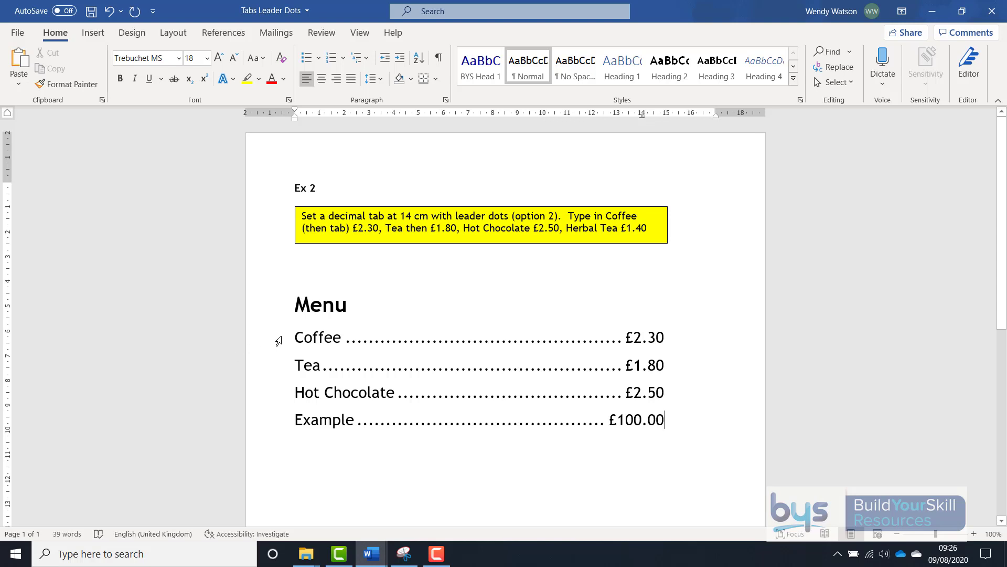
# - Select all four menu lines and move their decimal tab stop on the ruler to 15.75 cm
pyautogui.moveTo(295, 336); pyautogui.dragTo(666, 419)
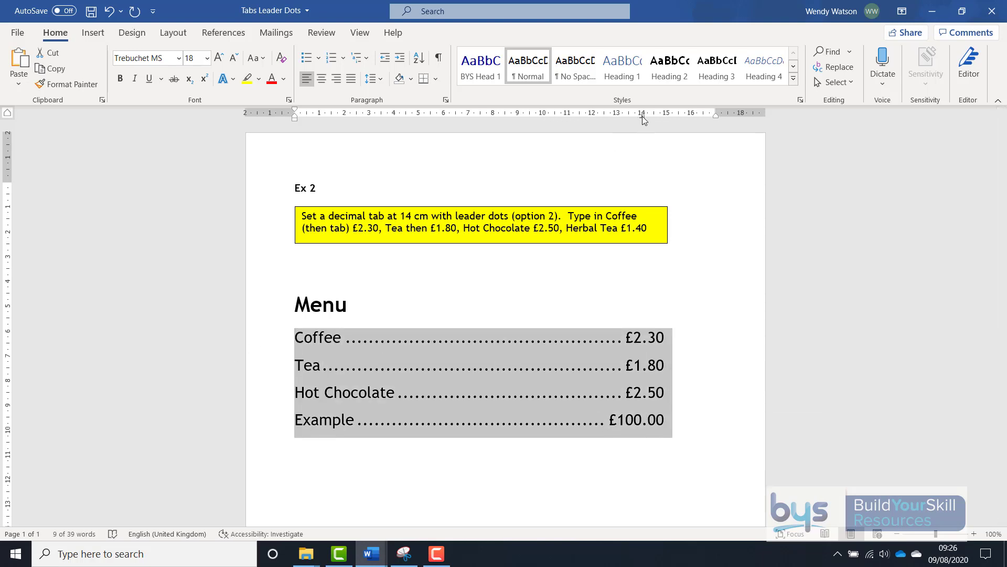
pyautogui.moveTo(643, 116)
pyautogui.mouseDown()
pyautogui.moveTo(688, 121)
pyautogui.moveTo(628, 127)
pyautogui.moveTo(686, 117)
pyautogui.mouseUp()
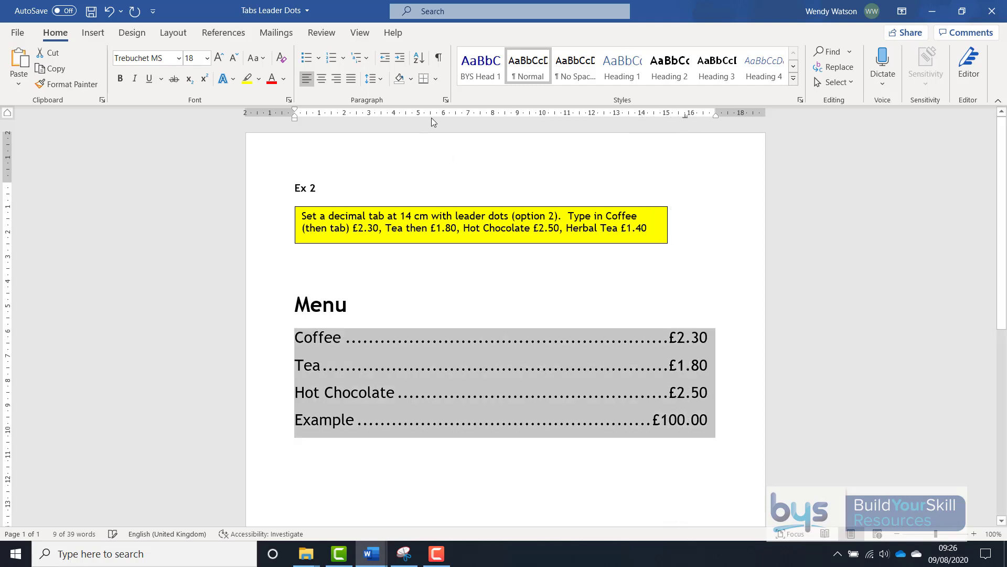
# - Clear all tab stops from the four selected menu lines
pyautogui.click(446, 101)
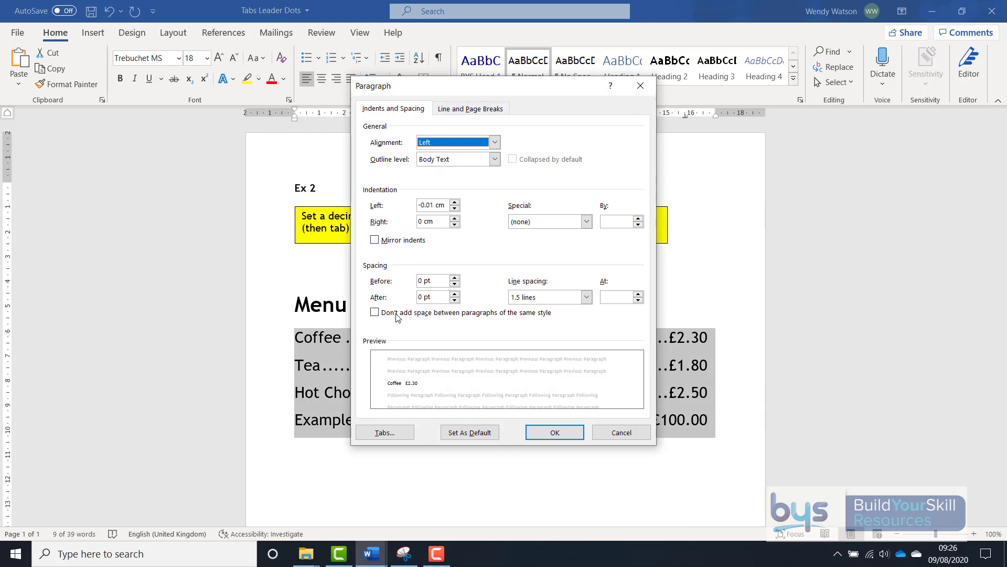
pyautogui.click(383, 432)
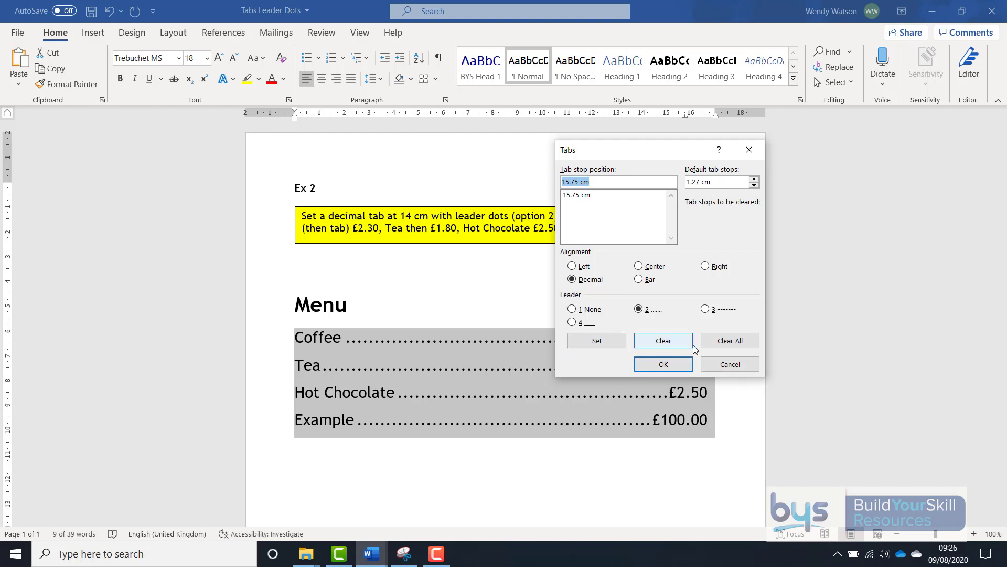
pyautogui.click(723, 342)
pyautogui.click(657, 365)
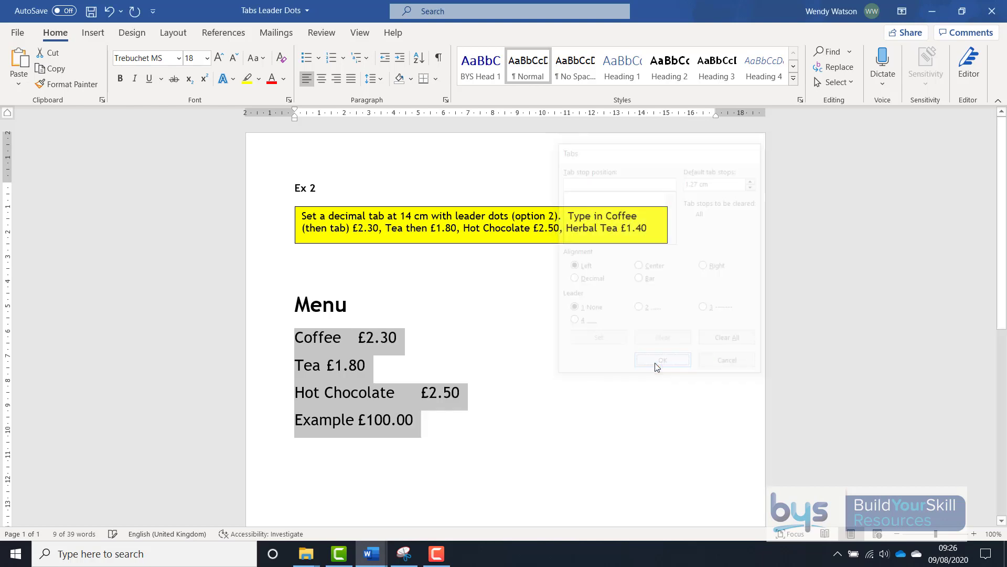